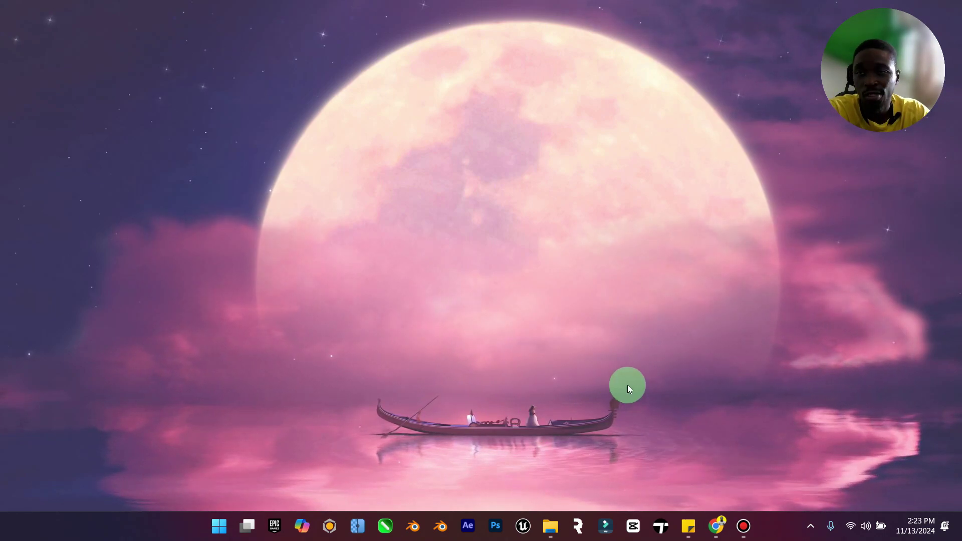
Load ttsmaker.com in a new Chrome tab from the 'tts' address-bar autocomplete
click(710, 525)
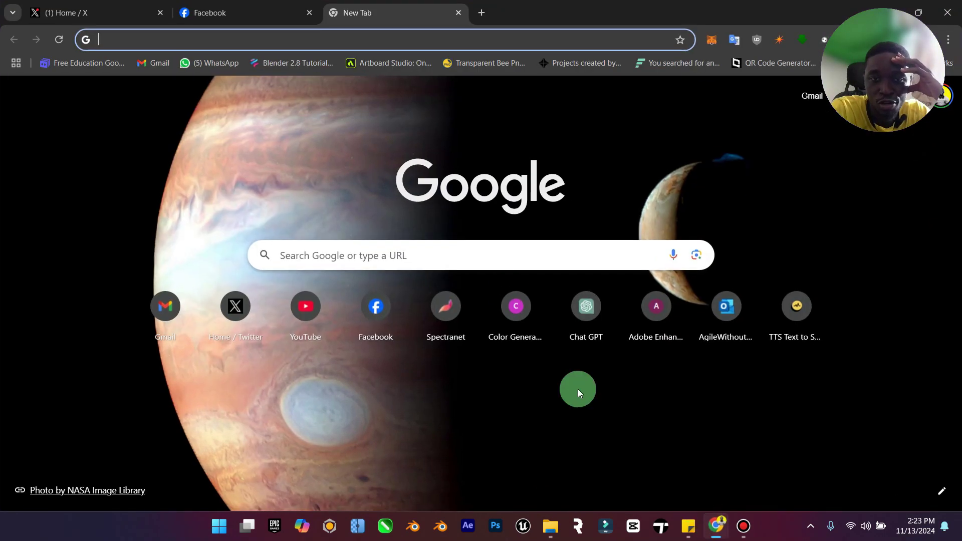
text(ttsmaker.com)
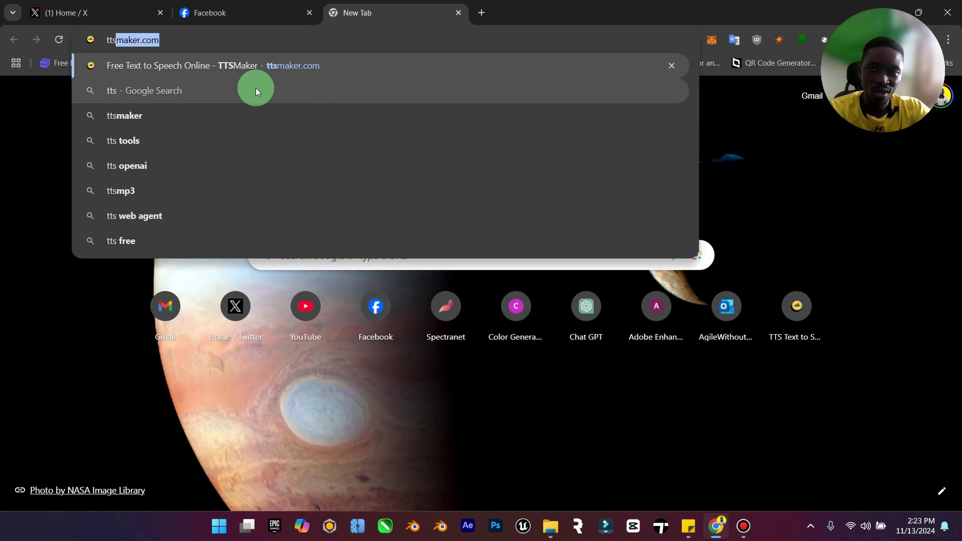
key(Return)
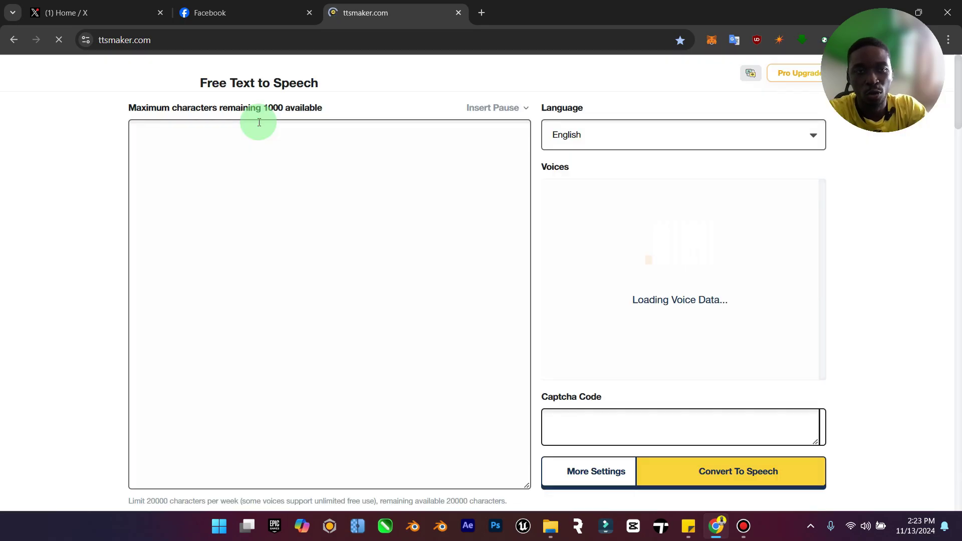
Paste the business owners script and delete everything after the first paragraph
click(365, 139)
key(ctrl+v)
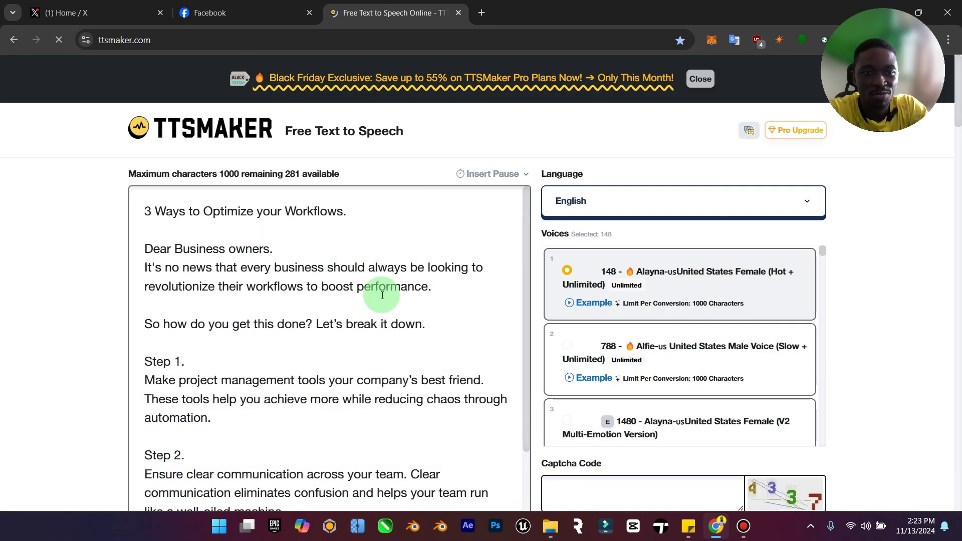
scroll(393, 293, down, 2)
scroll(394, 280, down, 3)
scroll(396, 282, up, 3)
scroll(370, 271, up, 3)
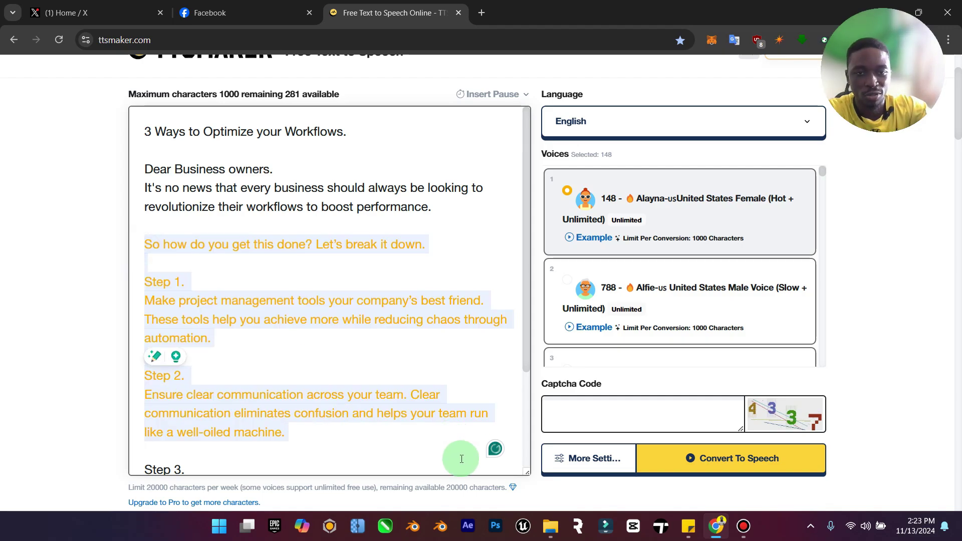
drag(145, 246, 479, 468)
key(BackSpace)
scroll(381, 278, up, 2)
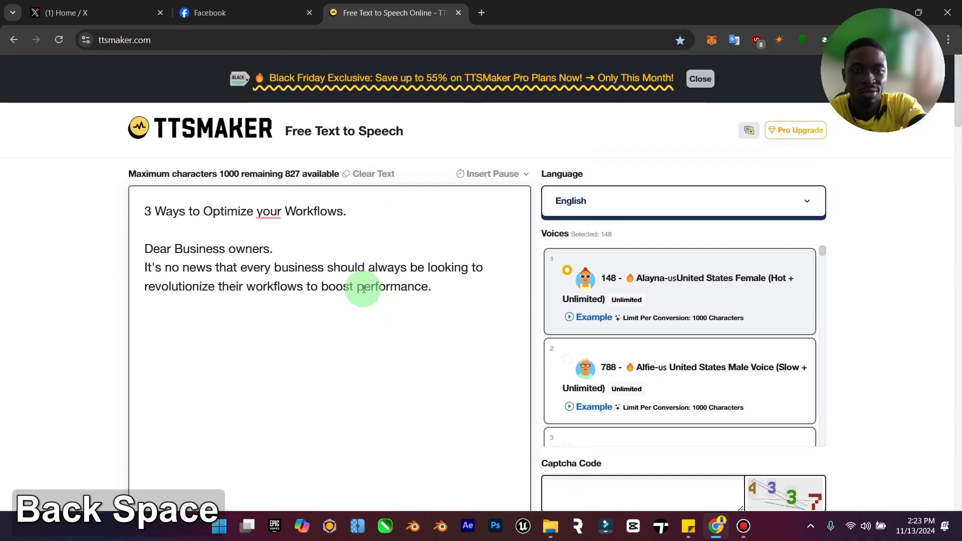
key(BackSpace)
key(BackSpace)
Delete the '3 Ways to Optimize your Workflows' title and blank lines above 'Dear Business owners'
click(360, 216)
drag(360, 215, 121, 208)
key(BackSpace)
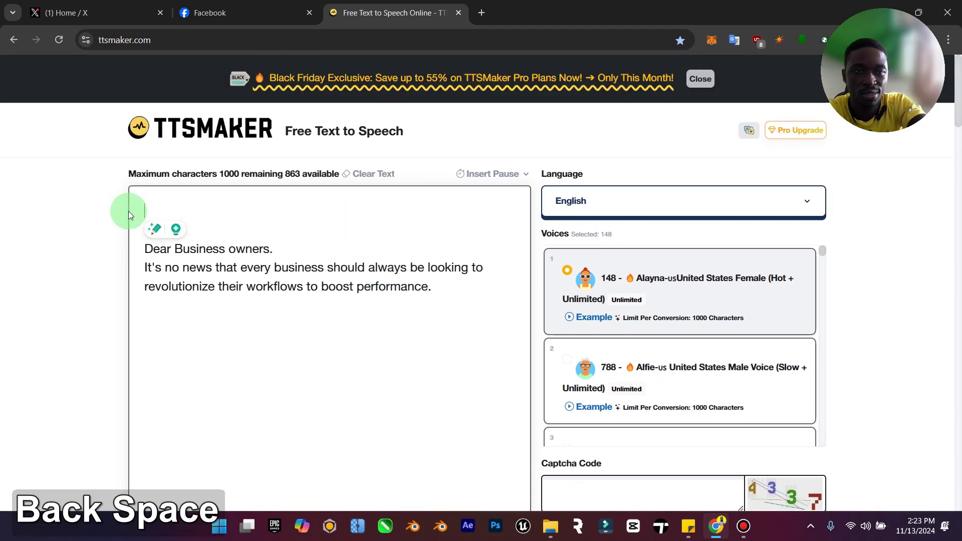
key(Down)
key(BackSpace)
key(BackSpace)
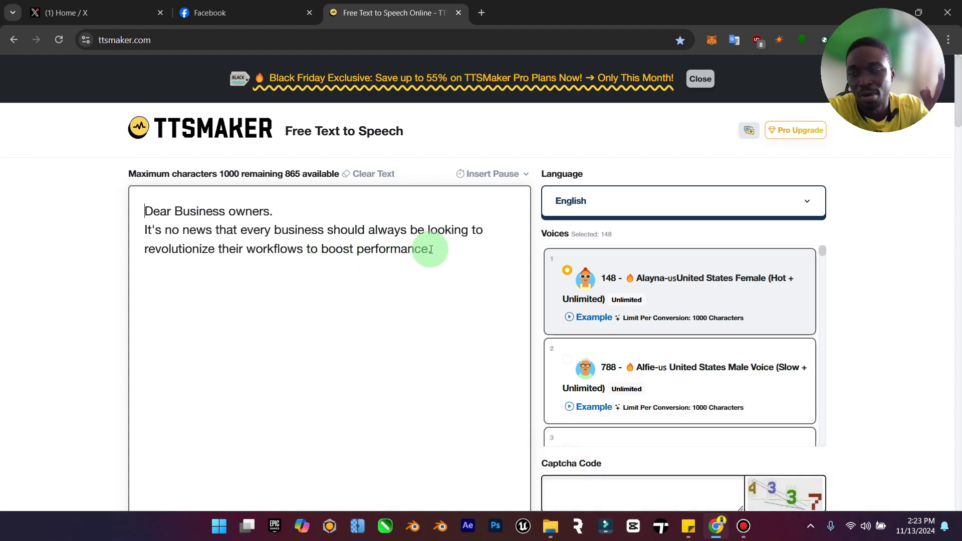
scroll(443, 252, down, 1)
scroll(406, 241, up, 1)
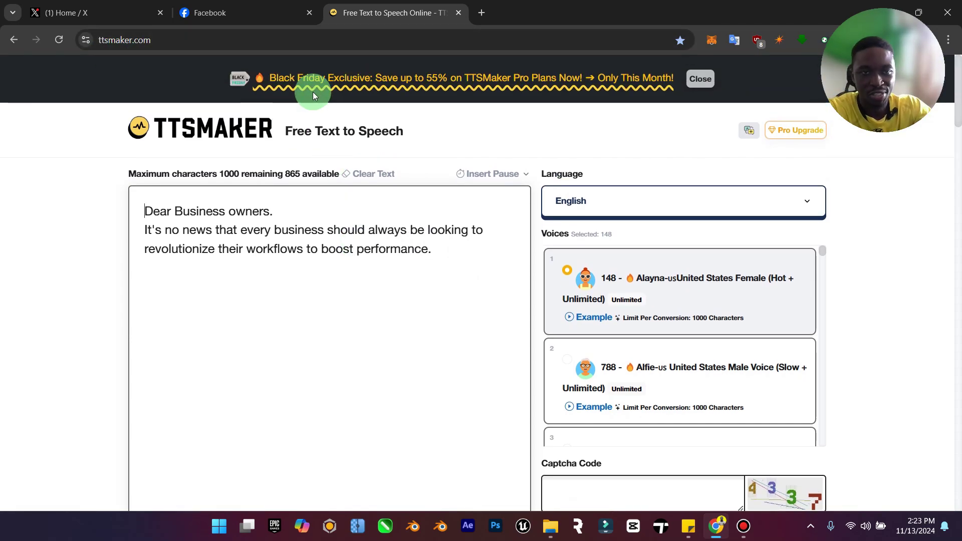
scroll(328, 294, down, 1)
scroll(334, 295, up, 1)
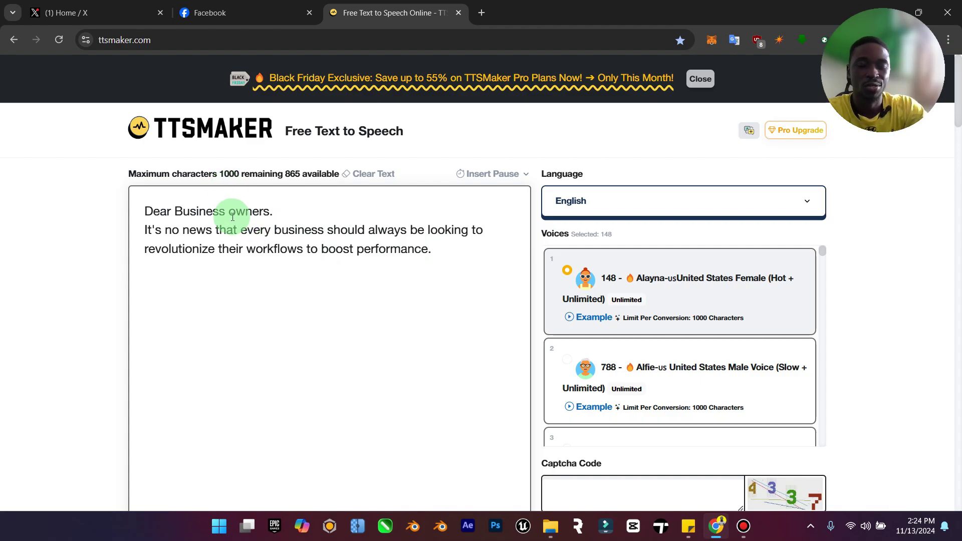
scroll(241, 223, down, 2)
scroll(189, 163, up, 1)
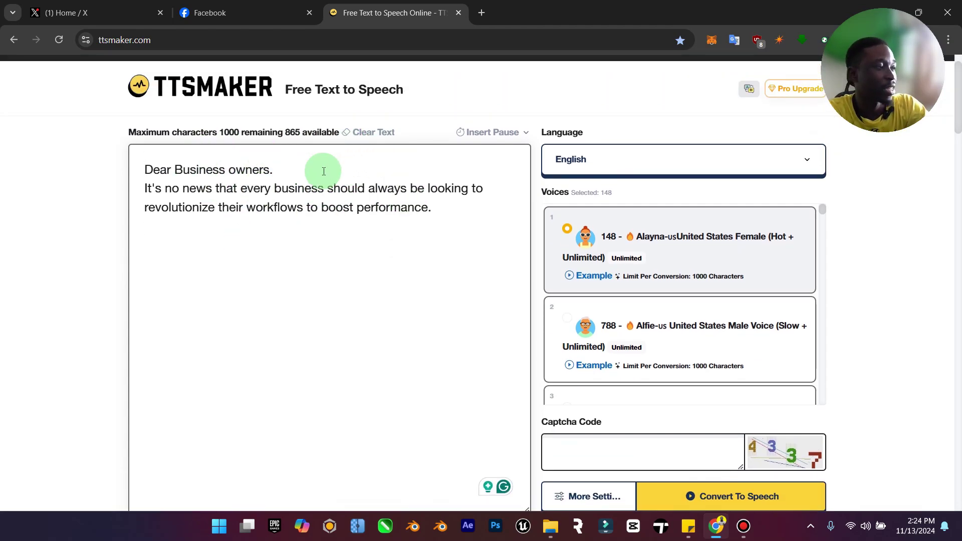
scroll(619, 319, down, 1)
scroll(632, 293, up, 1)
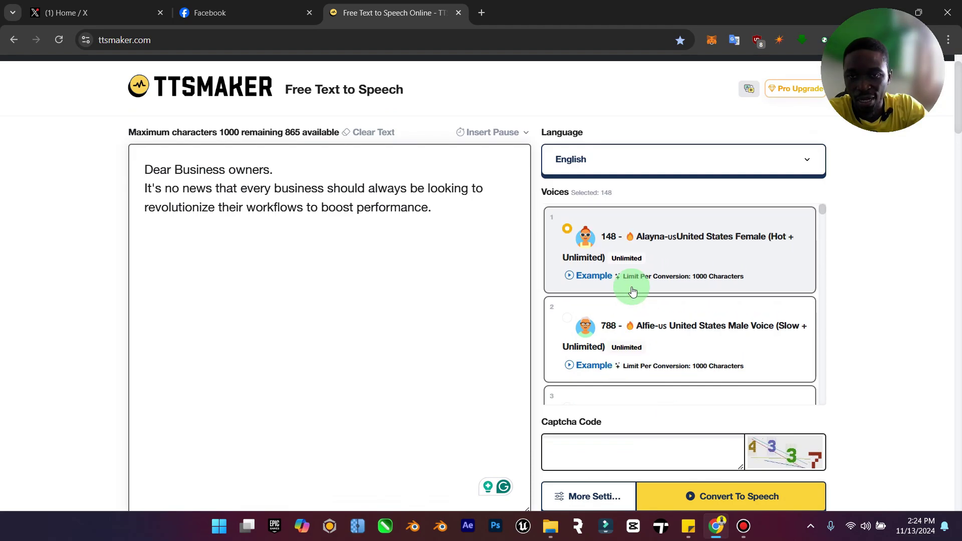
scroll(654, 262, down, 1)
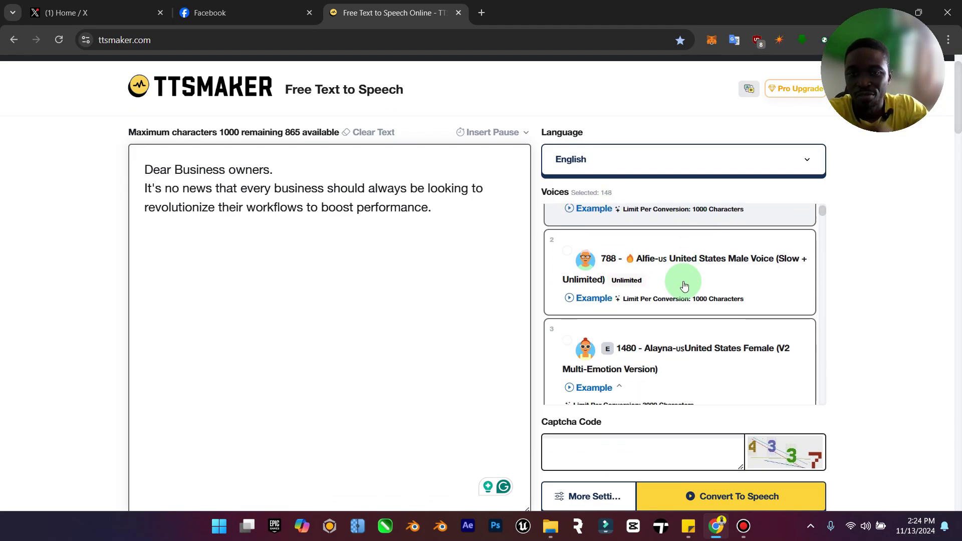
scroll(683, 281, up, 1)
scroll(643, 338, down, 1)
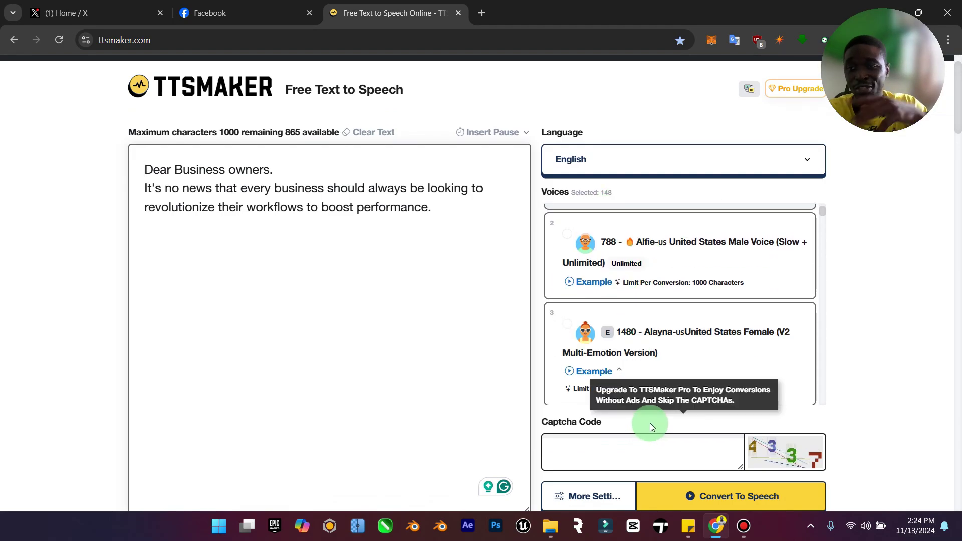
scroll(649, 420, down, 1)
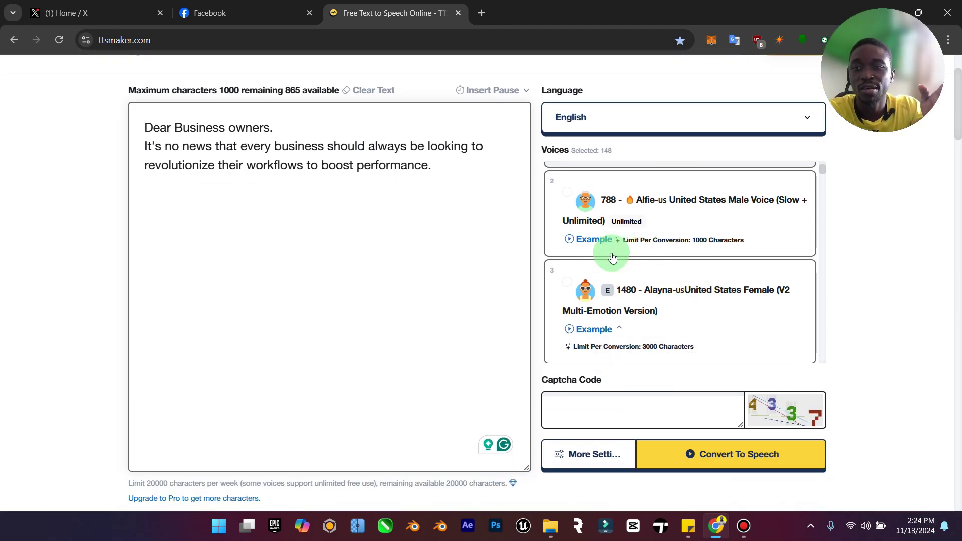
scroll(624, 303, down, 1)
Enter the captcha, run Convert To Speech and pass human verification for the 8-second clip
click(591, 407)
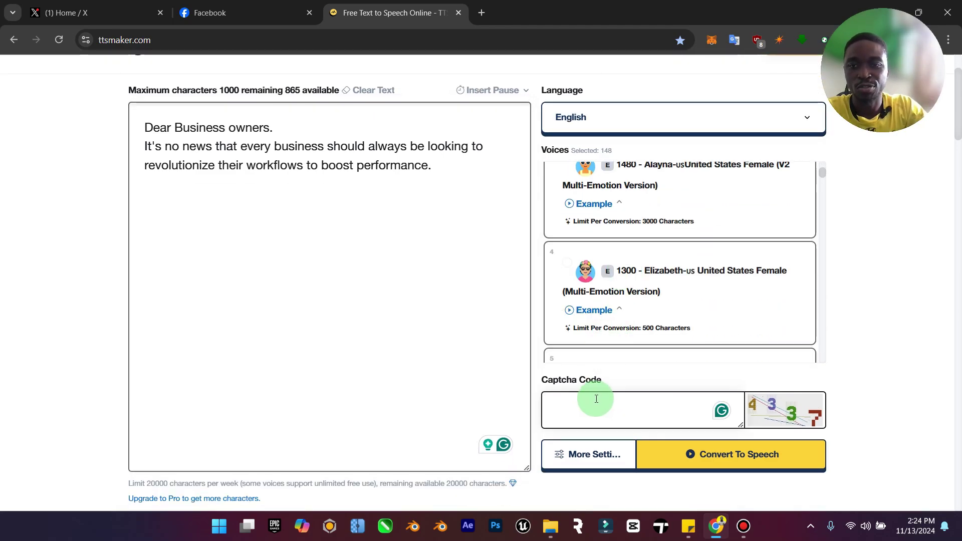
click(587, 404)
text(4337)
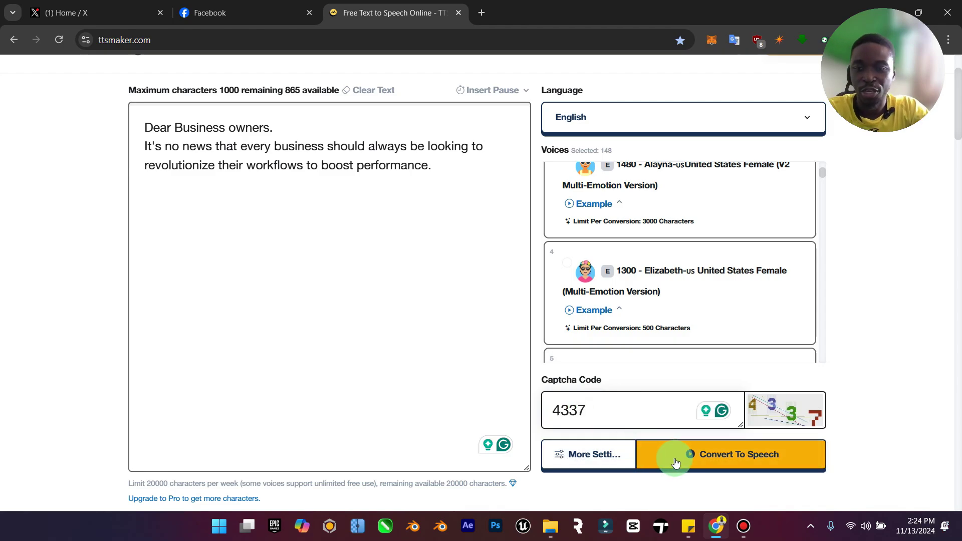
click(673, 459)
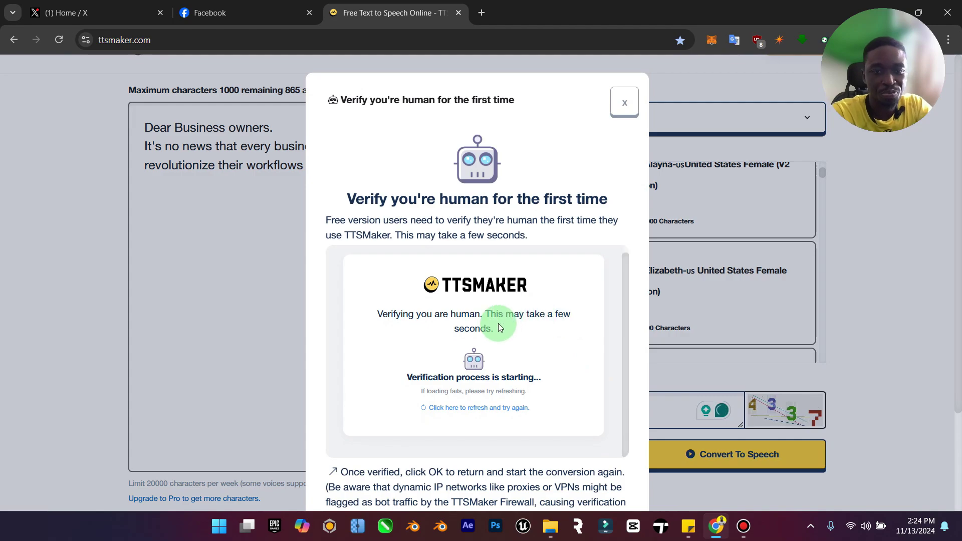
click(418, 377)
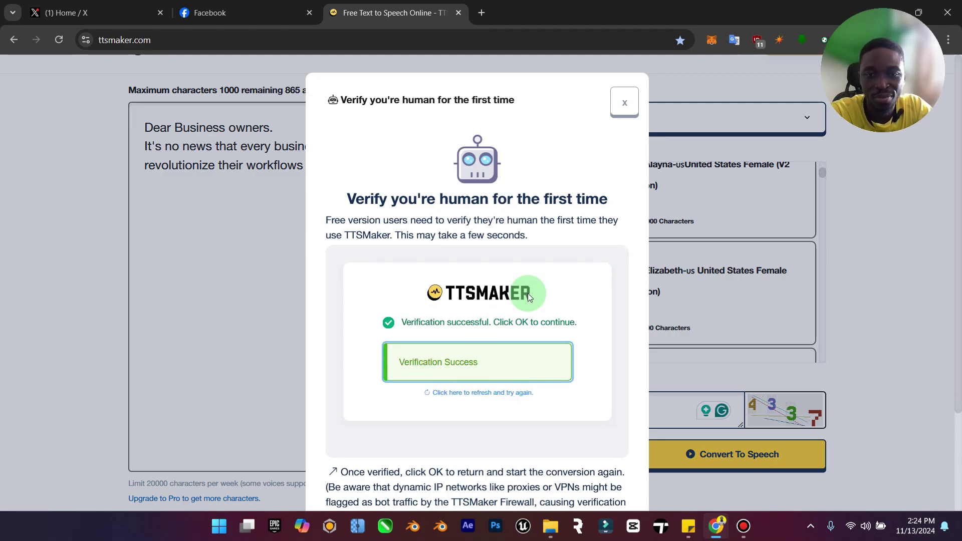
scroll(560, 241, down, 2)
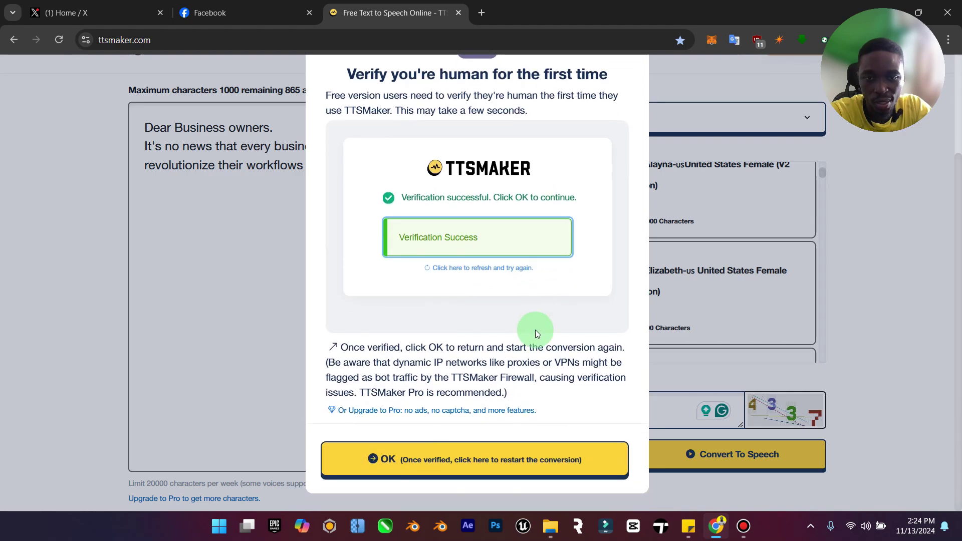
click(484, 450)
scroll(587, 338, down, 2)
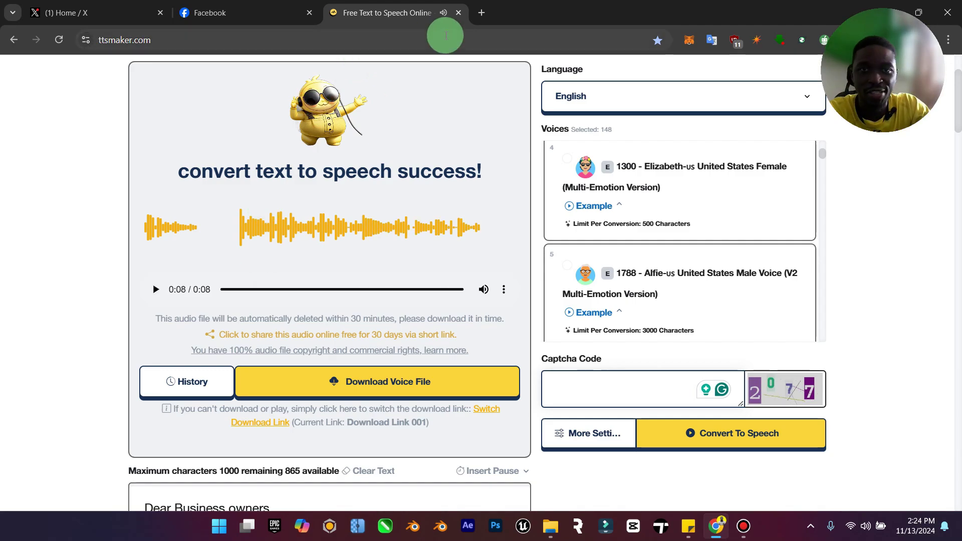
Open a new tab for ElevenLabs and switch to the 'AI Voice Generator' workspace tab
click(483, 19)
text(e)
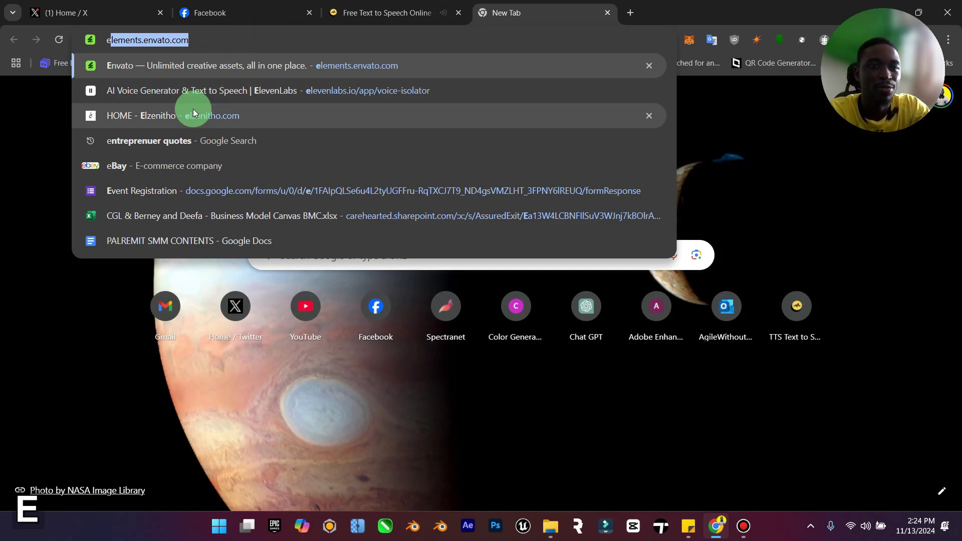
click(202, 93)
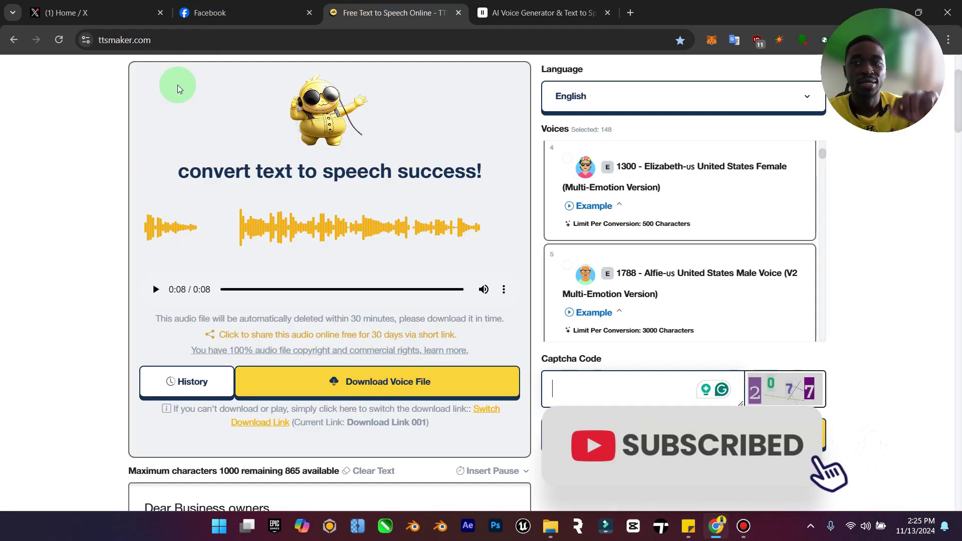
click(512, 11)
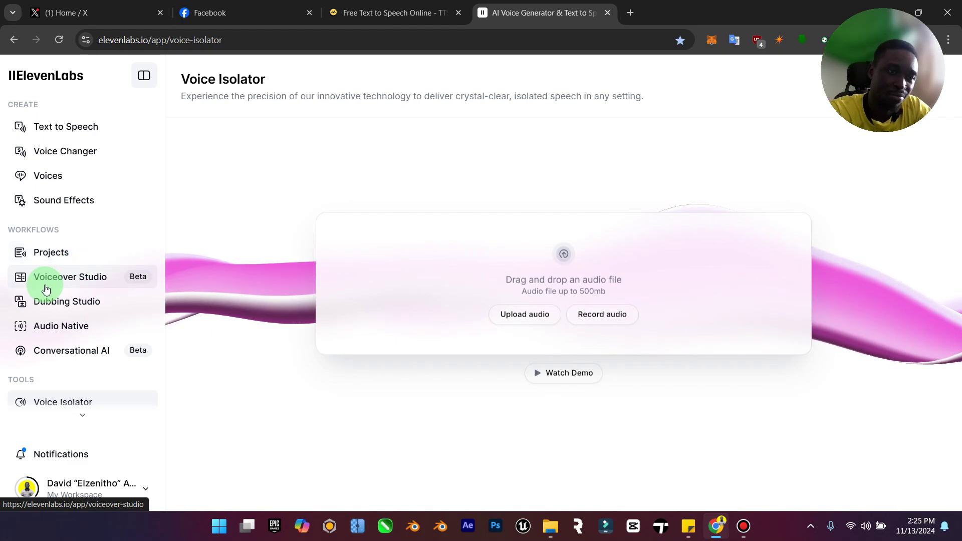
Open Text to Speech and clear the old SWEAT PUMP script from the editor
click(89, 126)
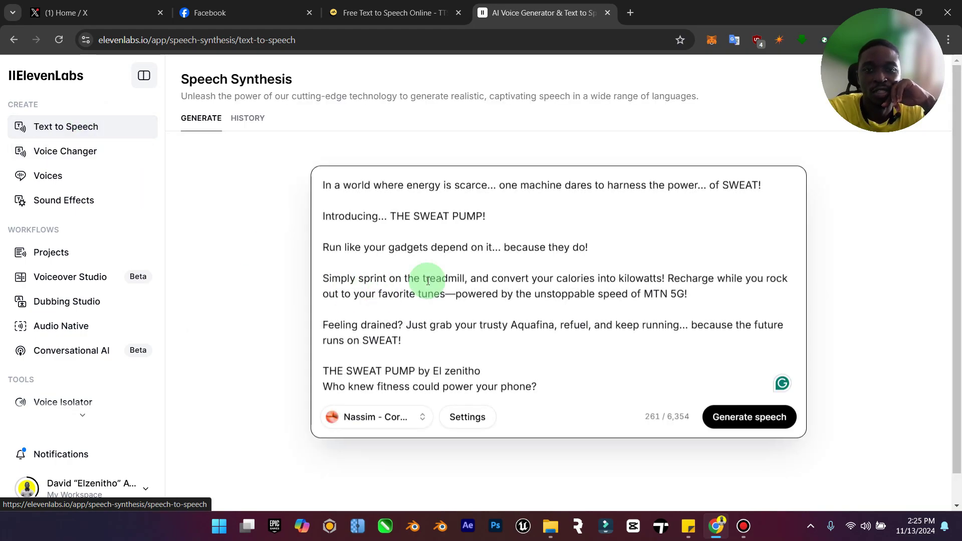
click(540, 390)
key(ctrl+a)
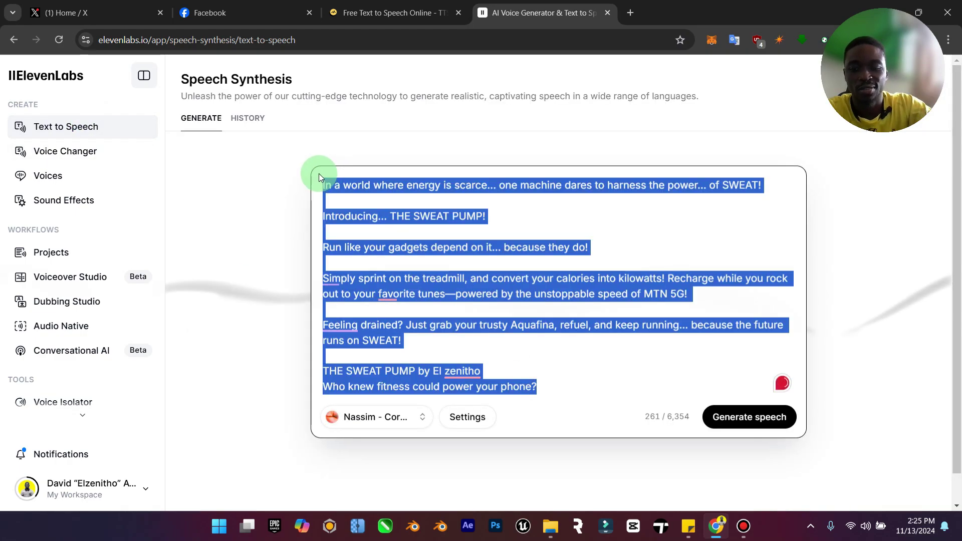
key(BackSpace)
key(ctrl+v)
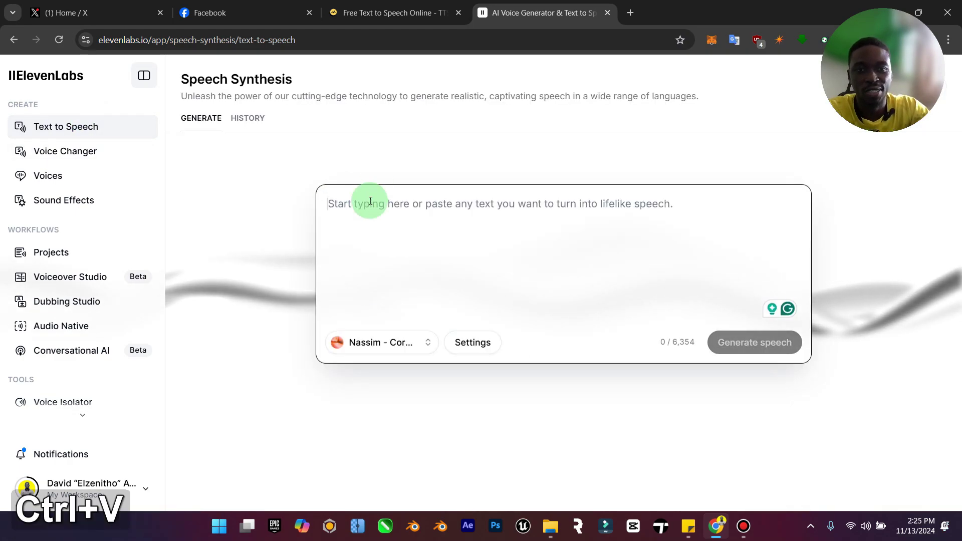
Copy the 'Dear Business owners' paragraph from TTSMaker into the ElevenLabs editor
click(351, 4)
scroll(467, 179, up, 2)
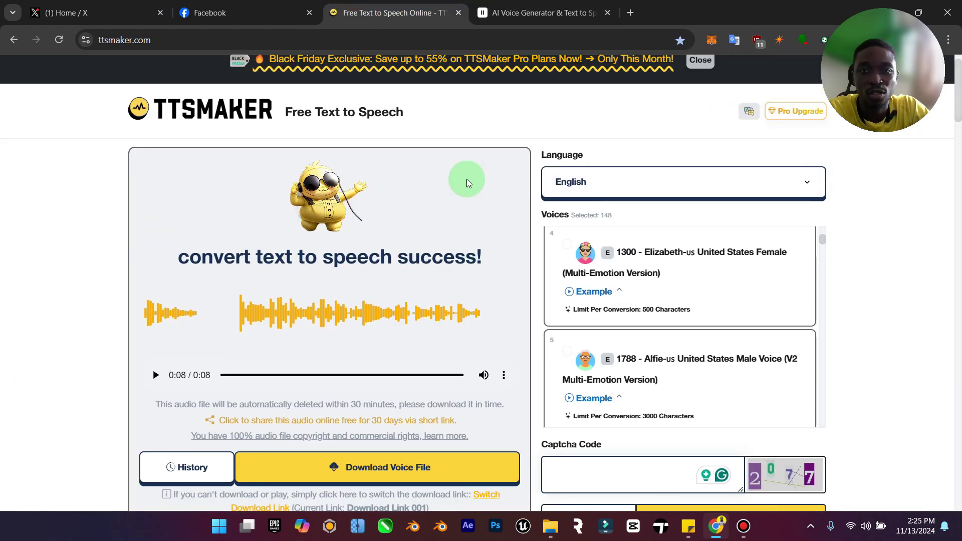
scroll(351, 214, down, 3)
drag(434, 359, 141, 288)
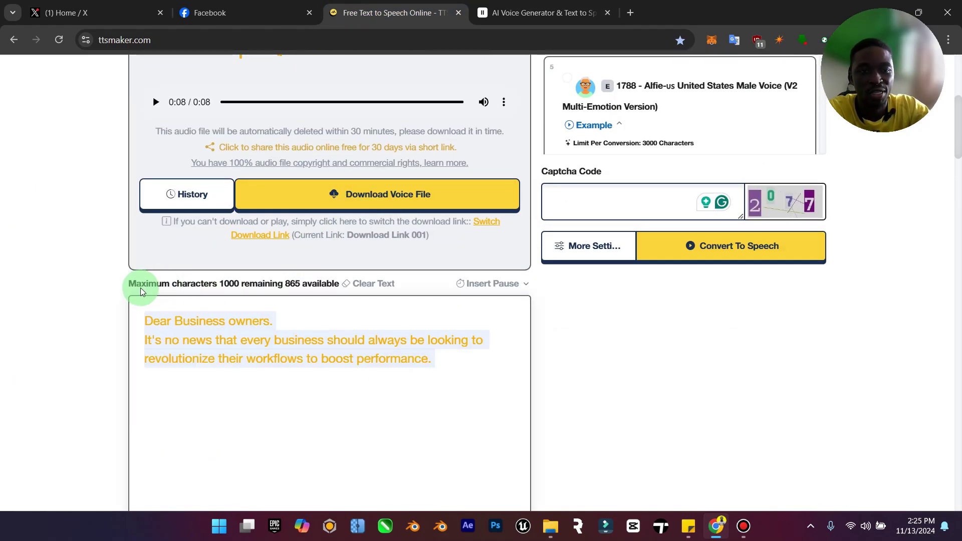
key(ctrl+c)
click(554, 14)
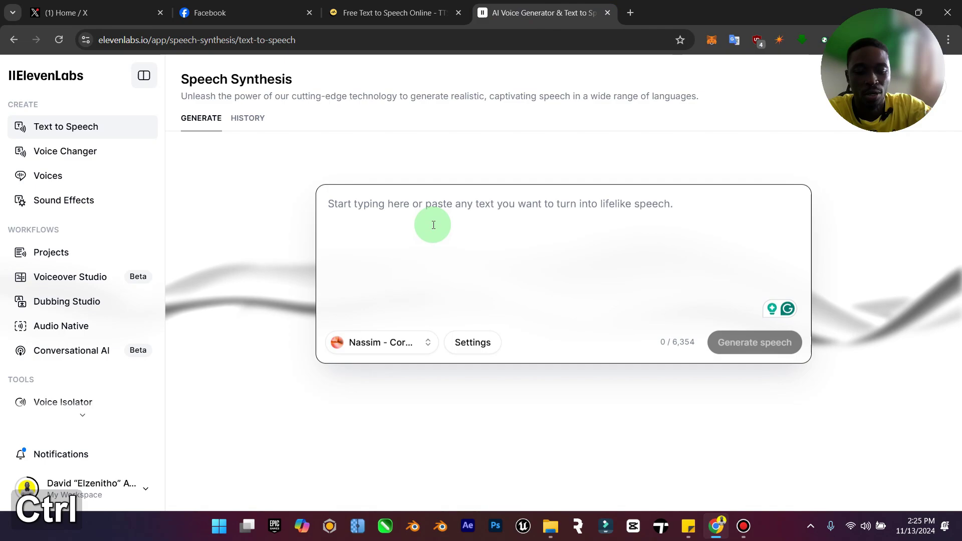
key(ctrl+v)
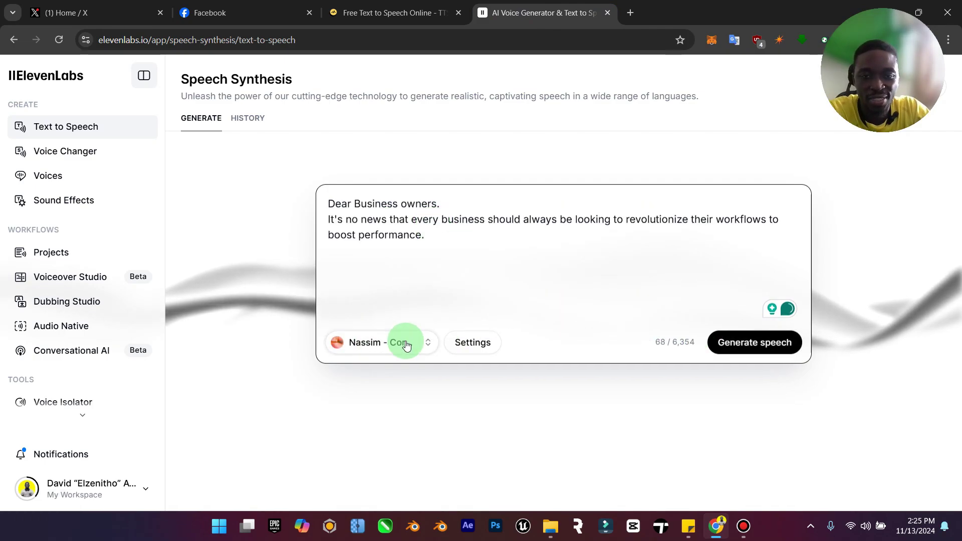
Choose the Ana-Rita voice and generate the 9-second business-owners clip
click(390, 342)
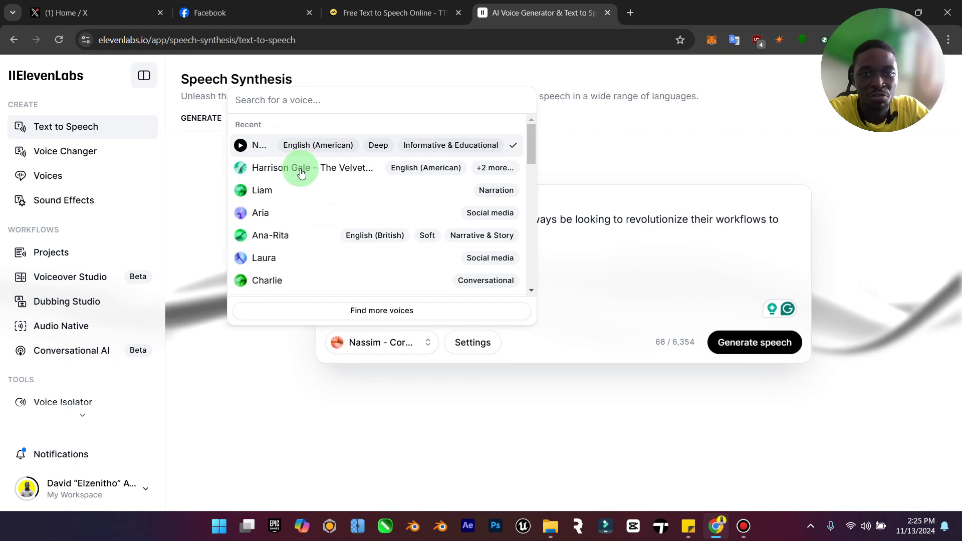
click(499, 234)
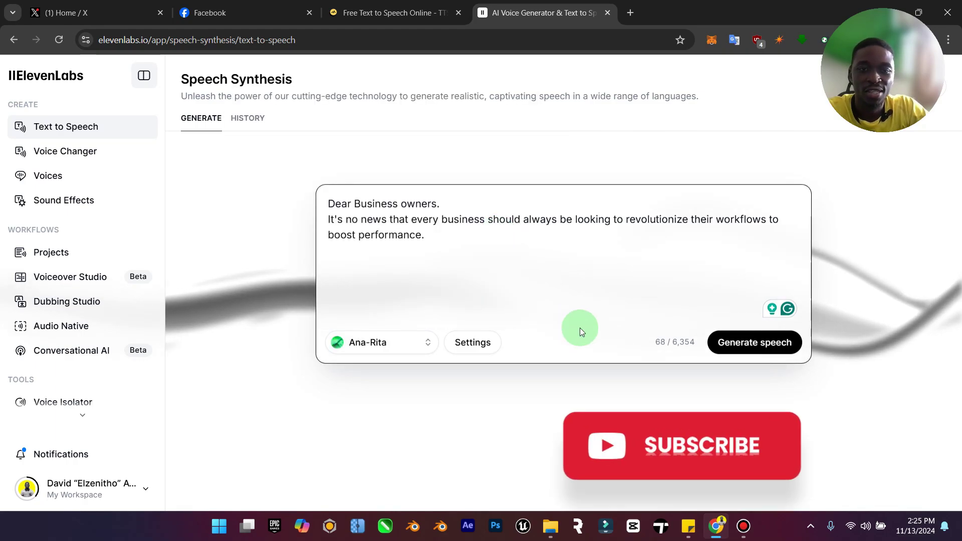
click(728, 344)
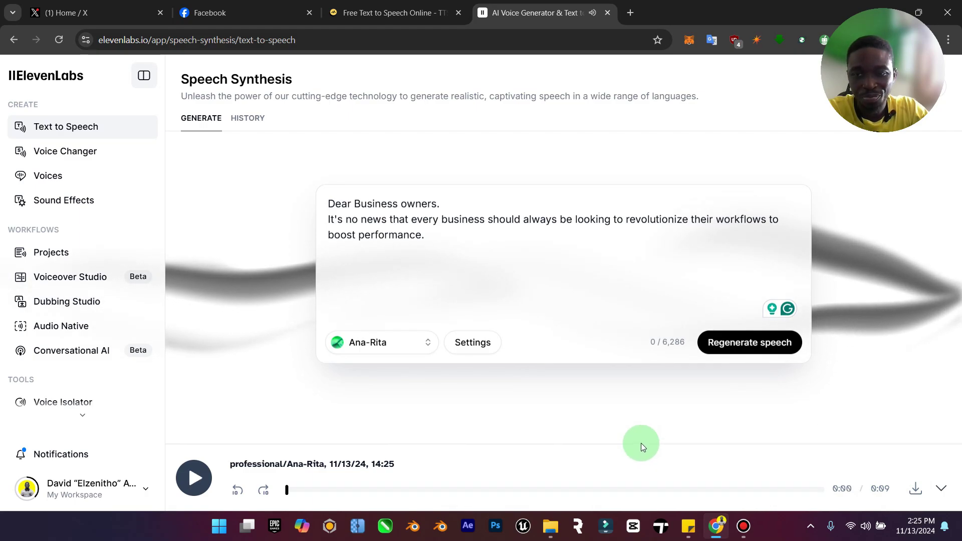
click(380, 14)
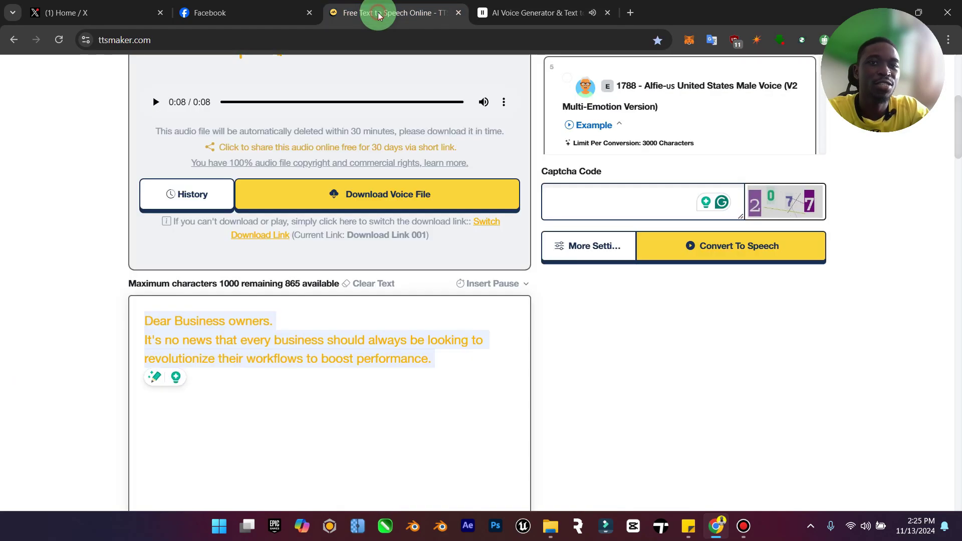
click(162, 109)
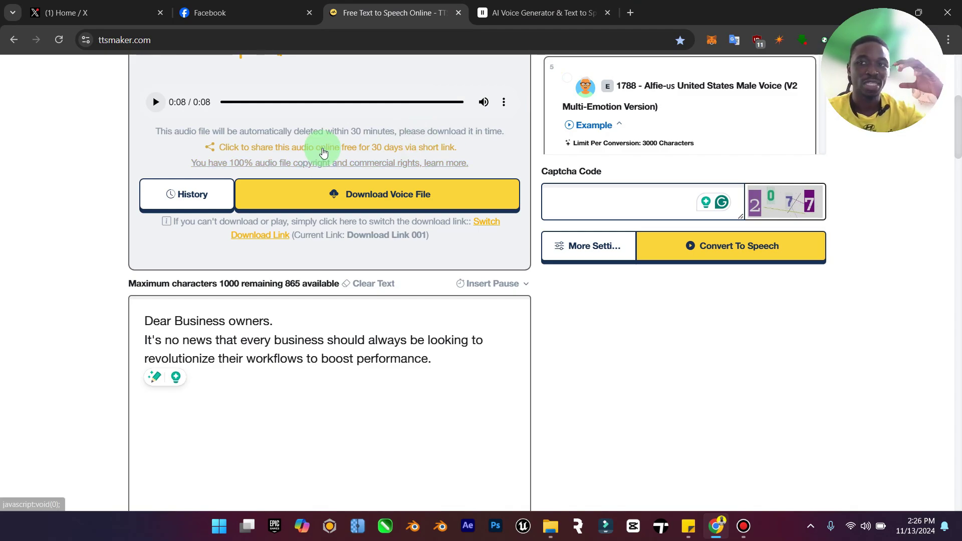
click(538, 13)
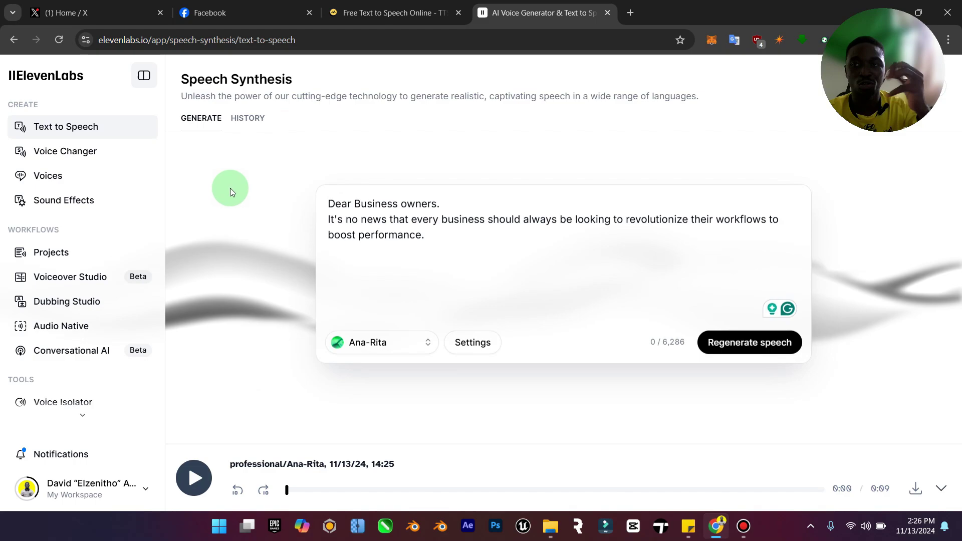
click(354, 12)
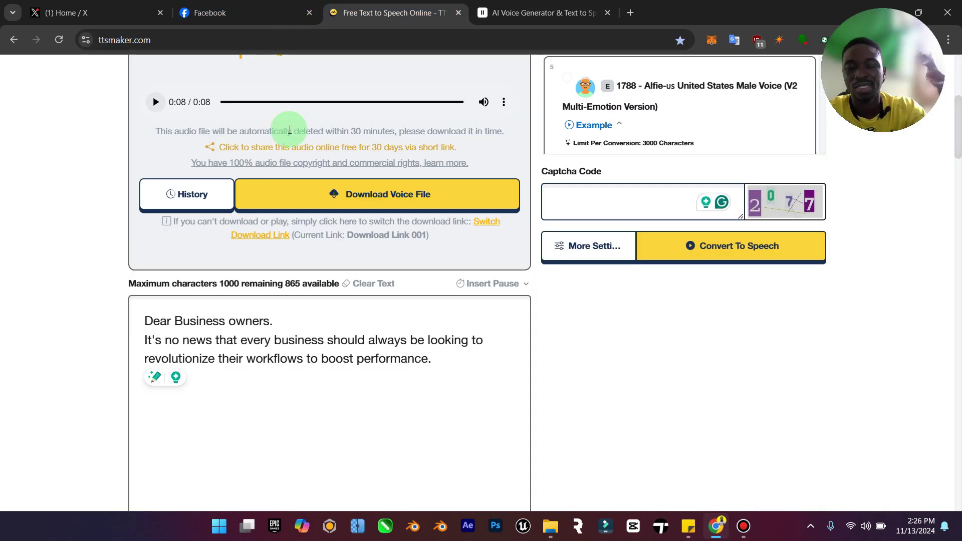
scroll(359, 319, down, 1)
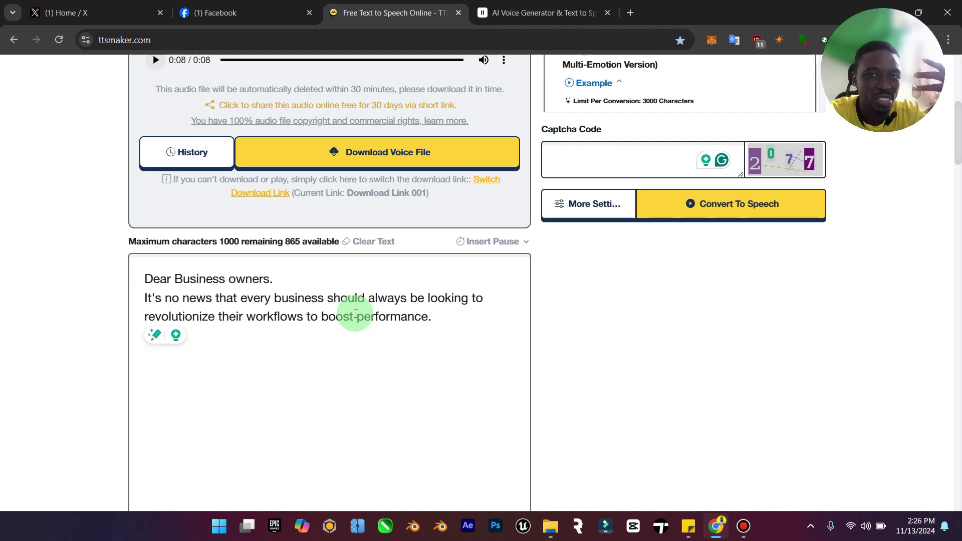
click(537, 12)
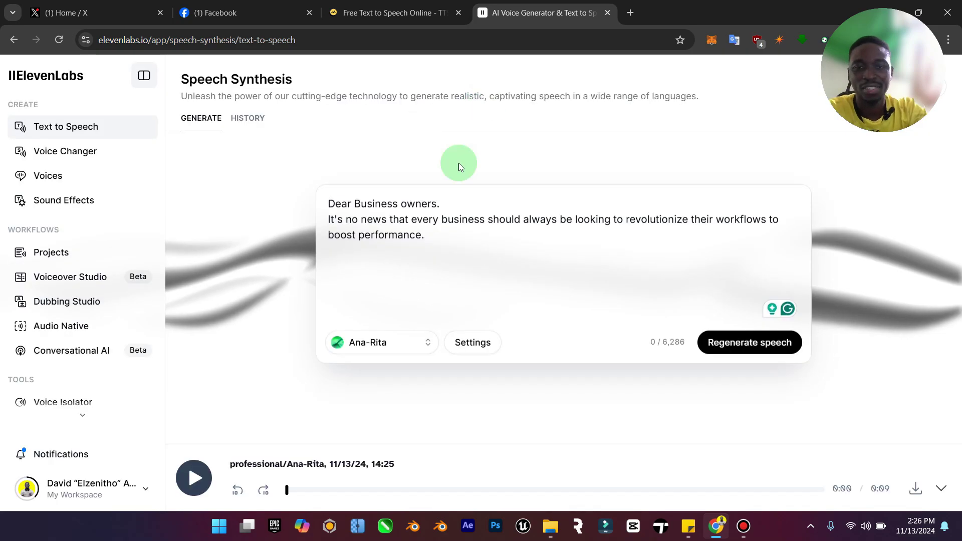
Recheck the ElevenLabs Ana-Rita clip, then return to TTSMaker's 8-second conversion result
click(383, 10)
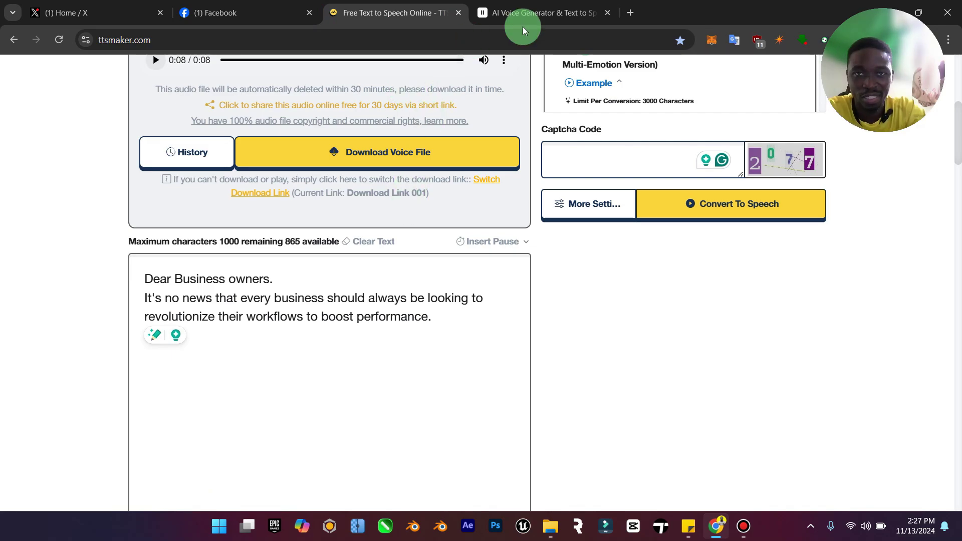
click(500, 13)
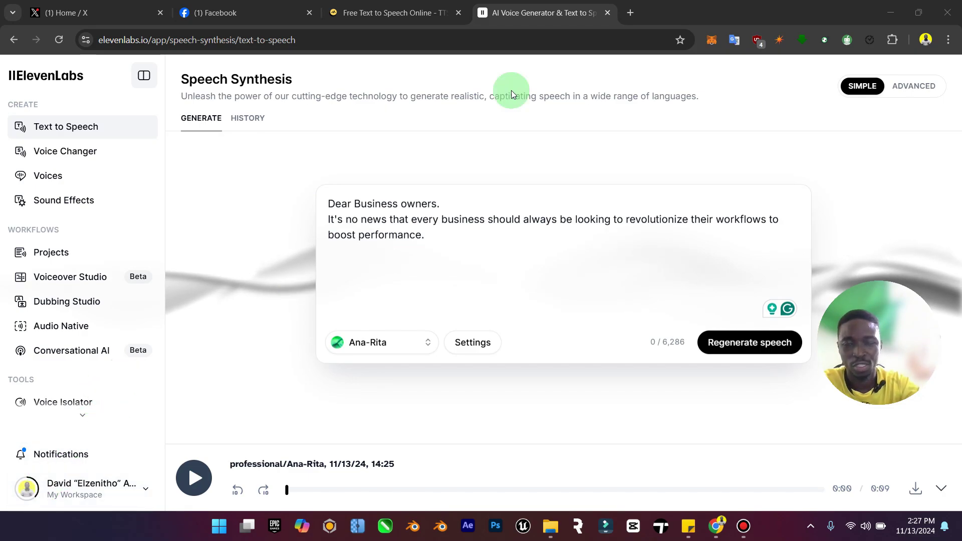
click(411, 18)
scroll(277, 174, up, 1)
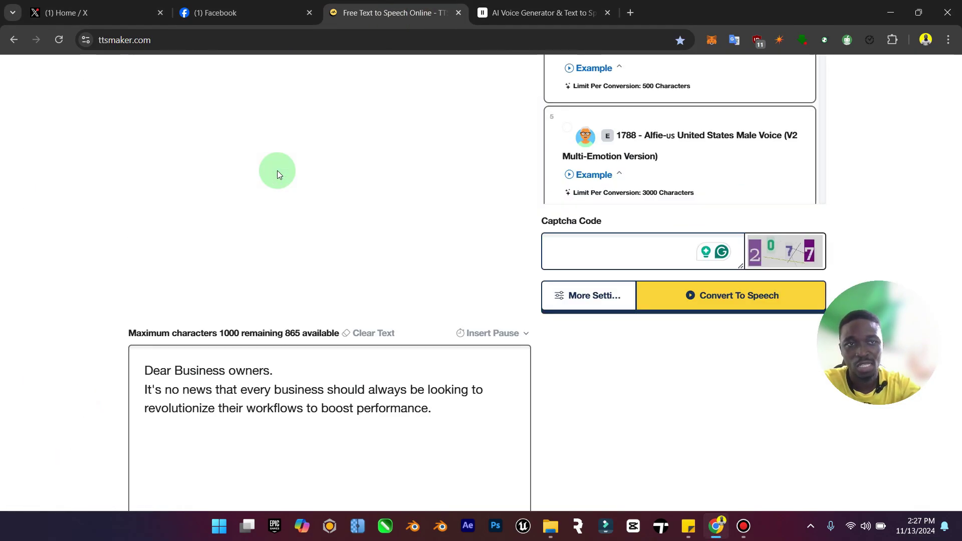
scroll(278, 173, up, 2)
scroll(278, 173, up, 1)
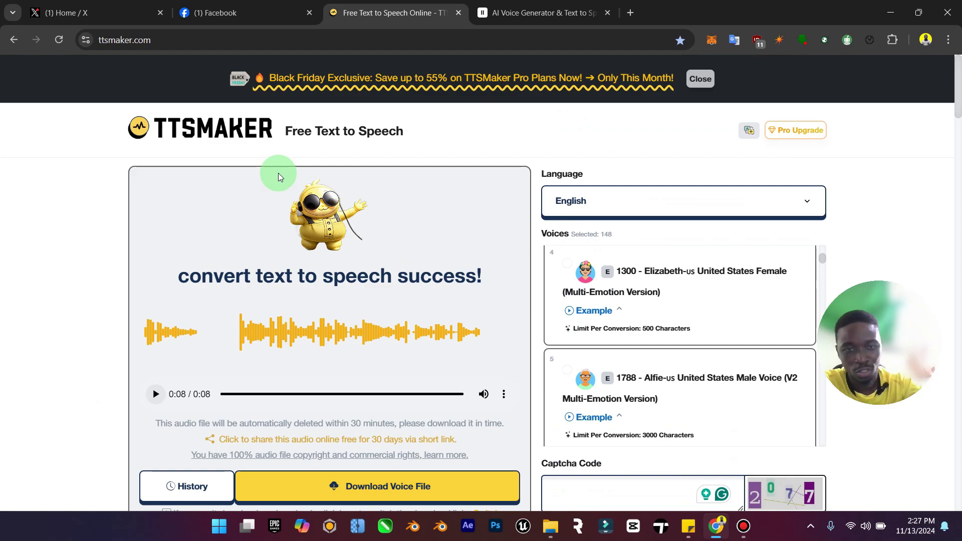